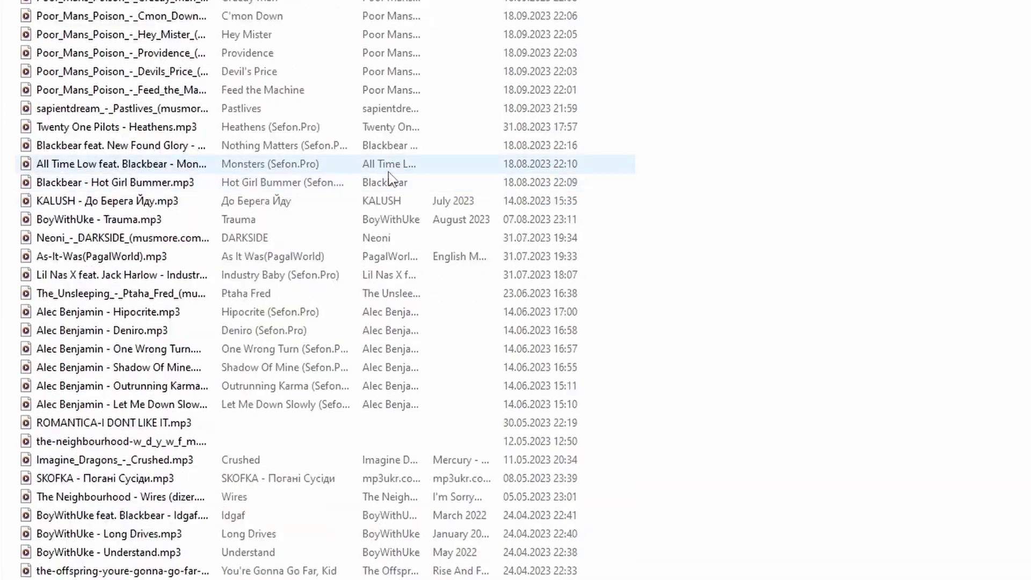
- Look through the music folder for a song to use
scroll(327, 180, down, 15)
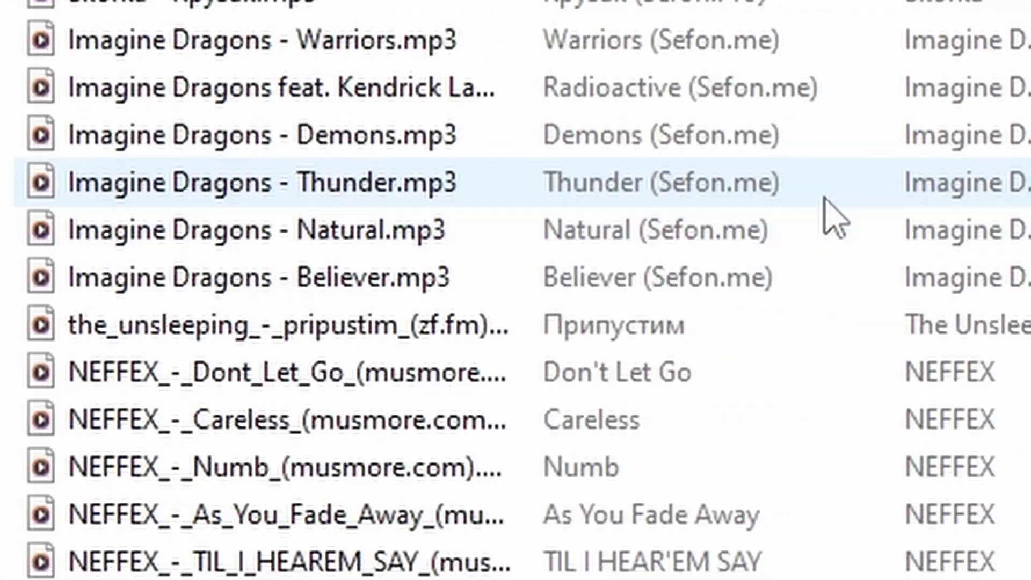
scroll(833, 214, down, 10)
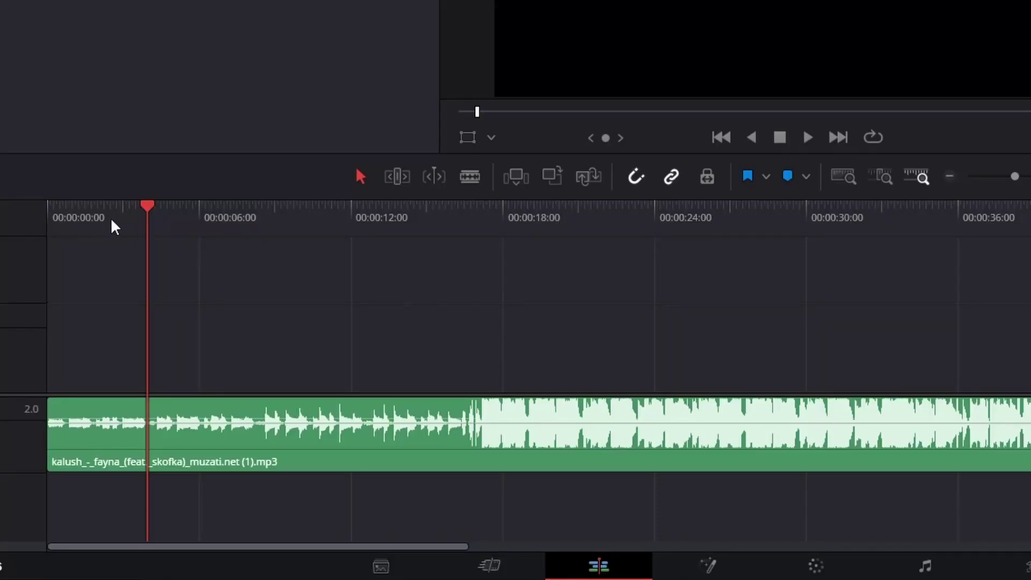
- Split the kalush fayna song clip on the audio track at about 34 seconds
click(104, 220)
click(371, 228)
scroll(815, 257, right, 6)
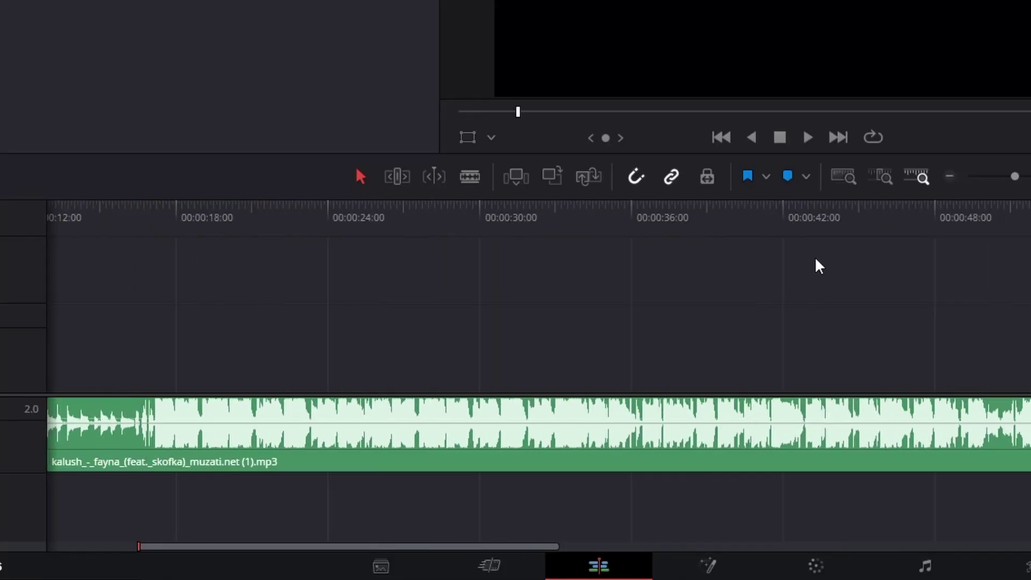
scroll(204, 270, left, 1)
scroll(207, 269, right, 4)
scroll(209, 270, down, 9)
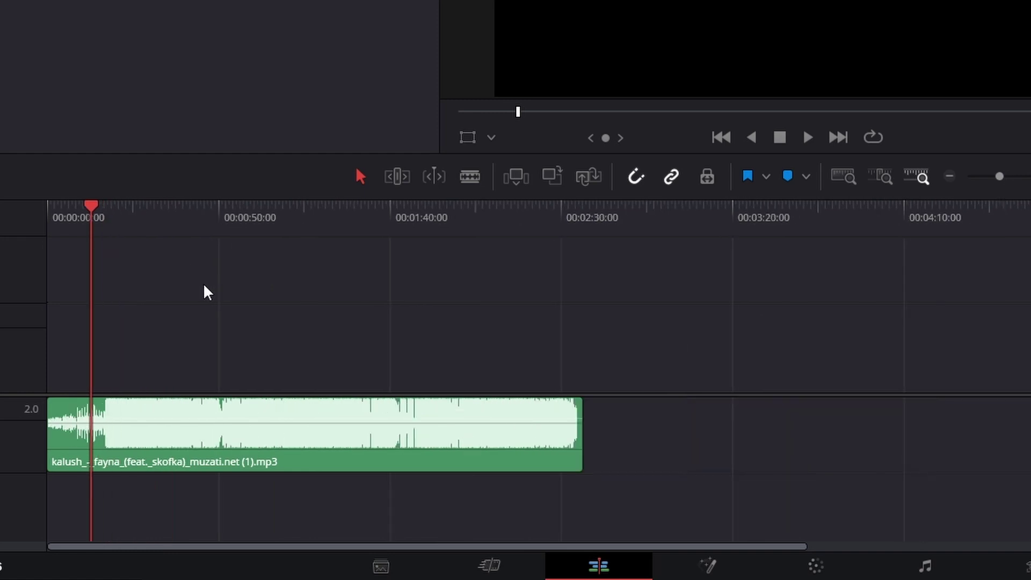
scroll(201, 282, up, 2)
click(230, 217)
scroll(376, 326, up, 13)
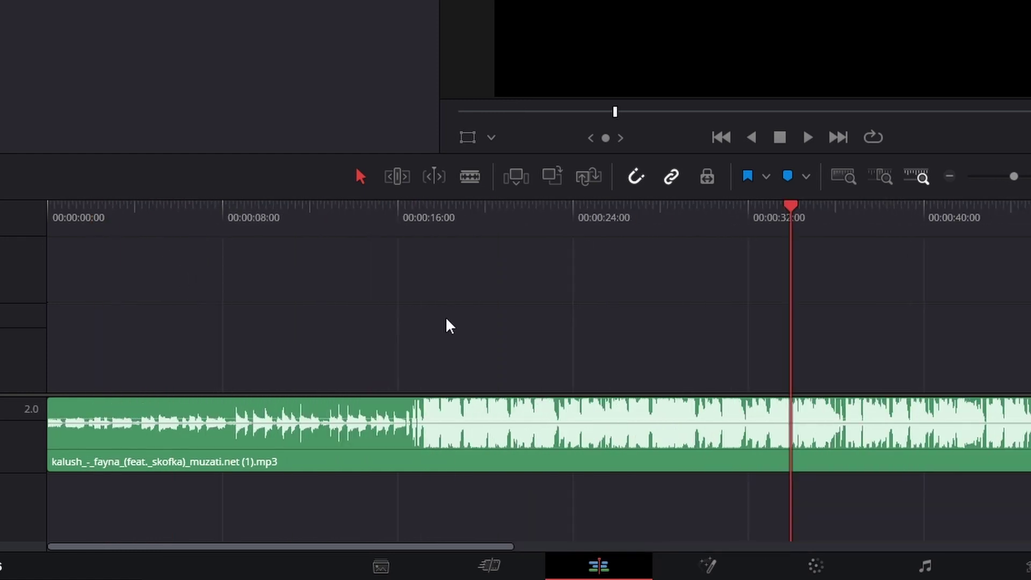
click(794, 217)
click(838, 425)
key(ctrl+b)
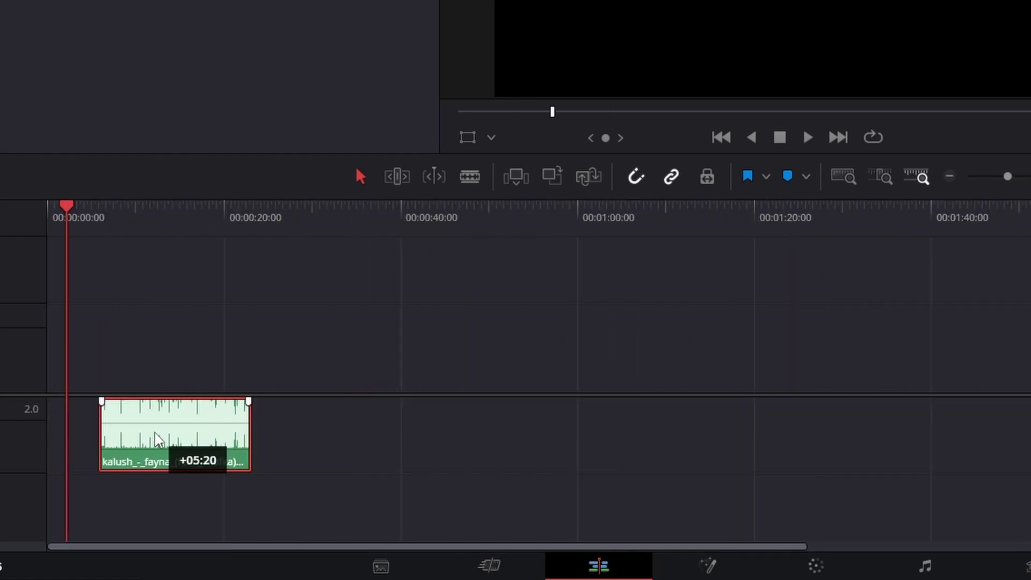
- Reposition the cut song segment and, on the Fairlight page, arm Audio 1 for microphone recording
drag(158, 439, 142, 494)
click(900, 576)
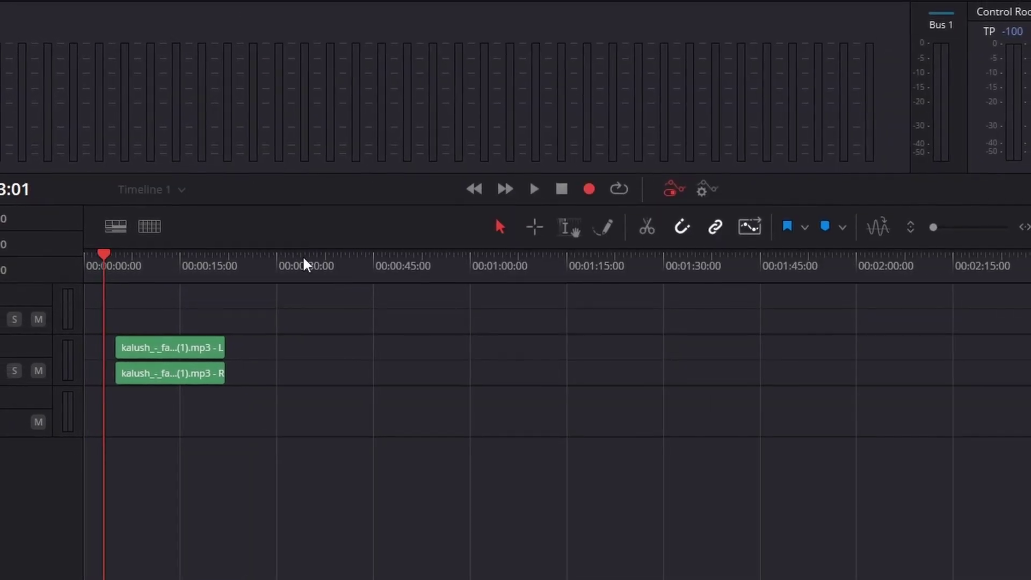
click(2, 321)
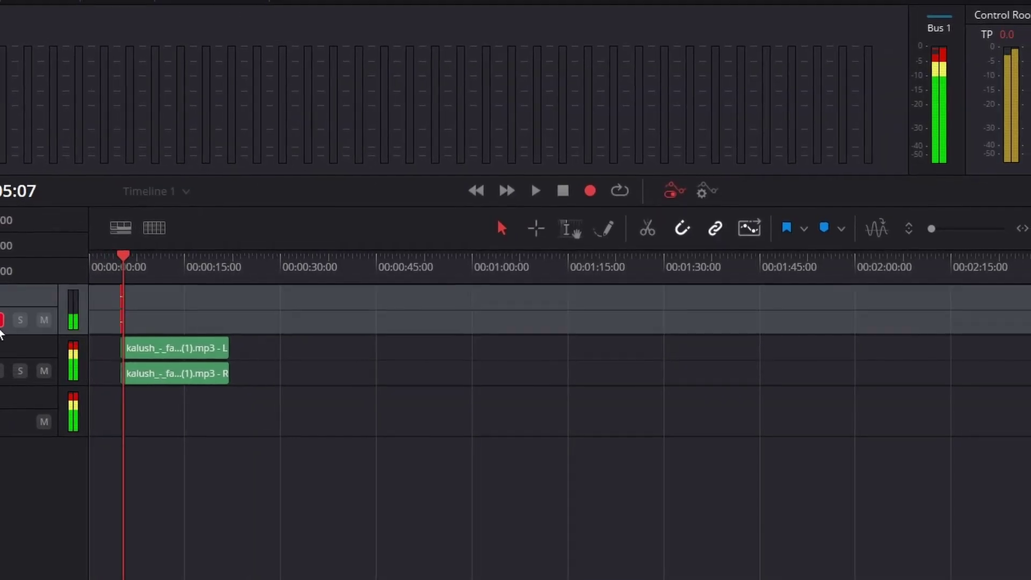
- Stop the recording and delete the short take from Audio 1
click(2, 320)
click(562, 189)
click(131, 320)
key(Delete)
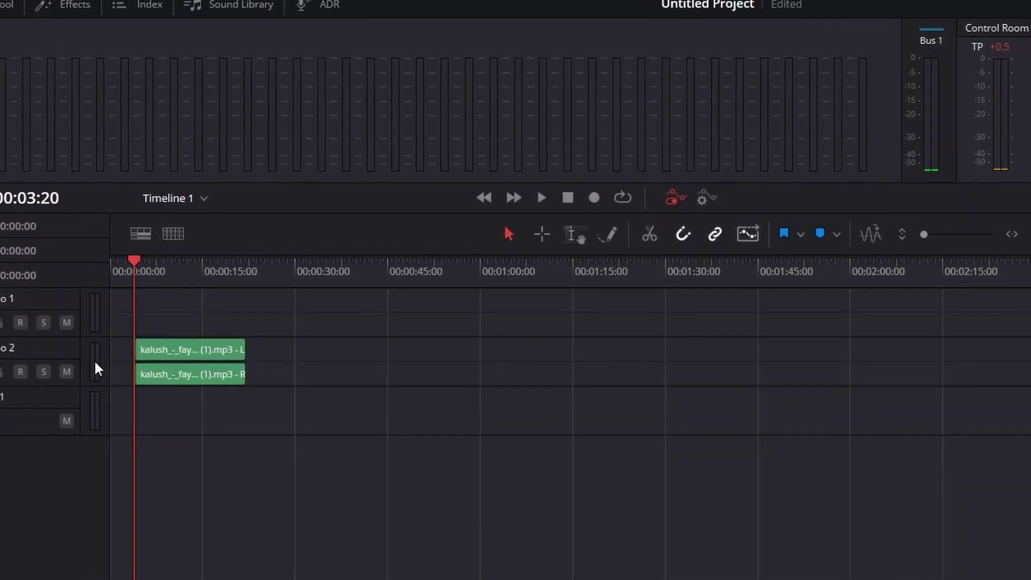
- Record a microphone take on the armed Audio 1 track while the song segment on Audio 2 plays
click(593, 195)
click(14, 321)
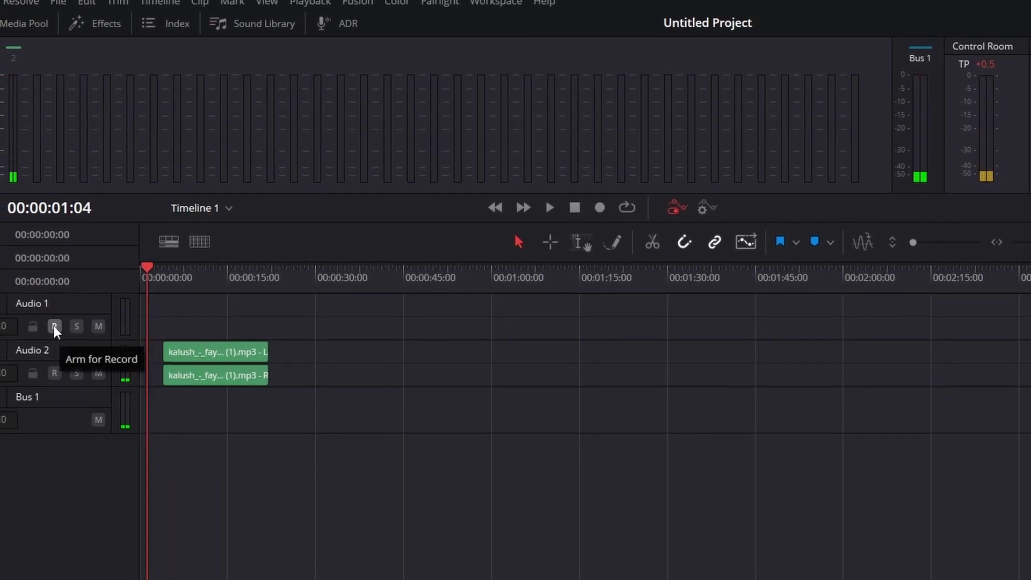
click(40, 325)
click(54, 326)
click(600, 207)
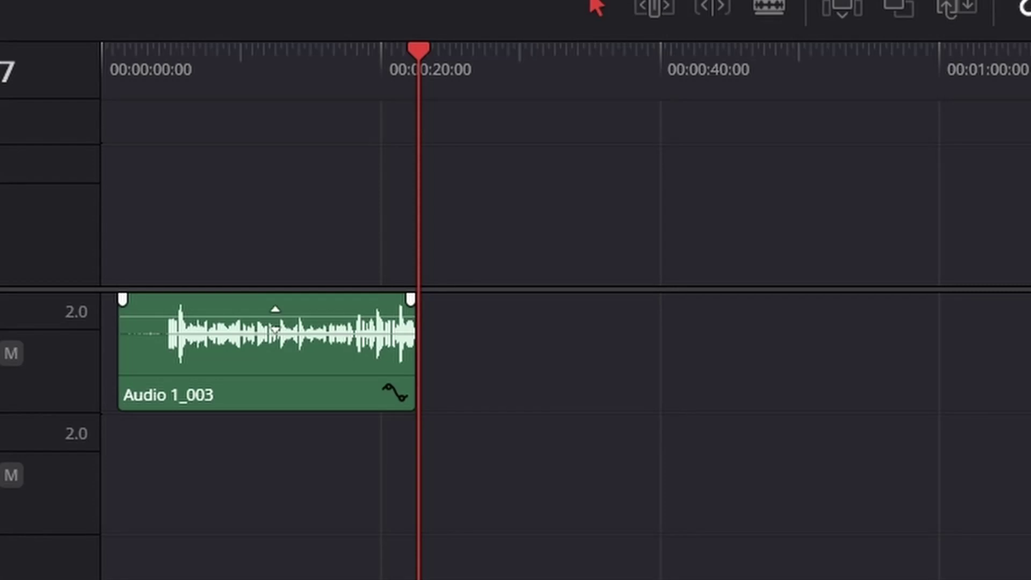
- Add volume keyframes along the Audio 1_003 clip and adjust the volume between them
drag(261, 344, 258, 337)
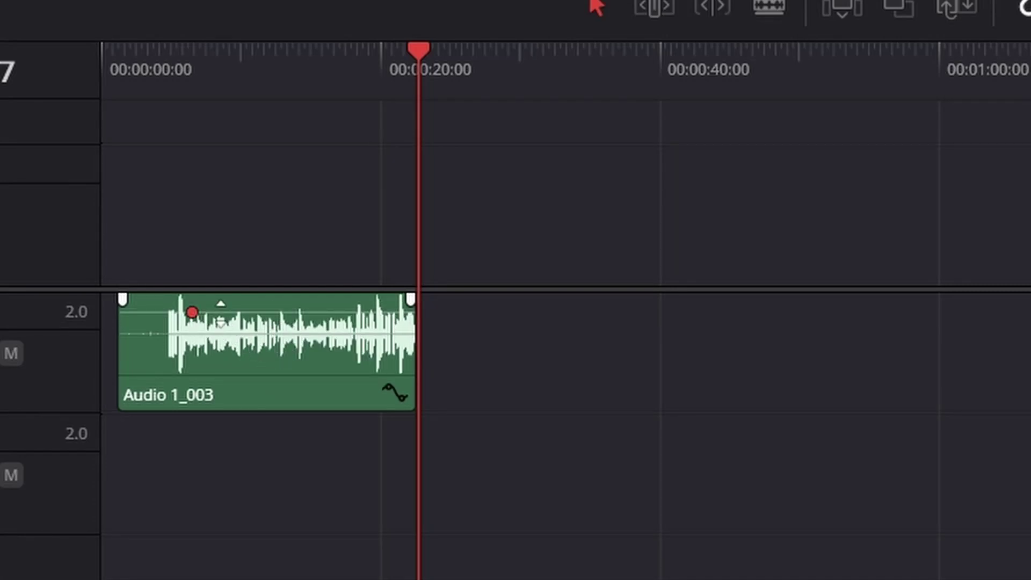
drag(232, 315, 233, 312)
alt+click(351, 310)
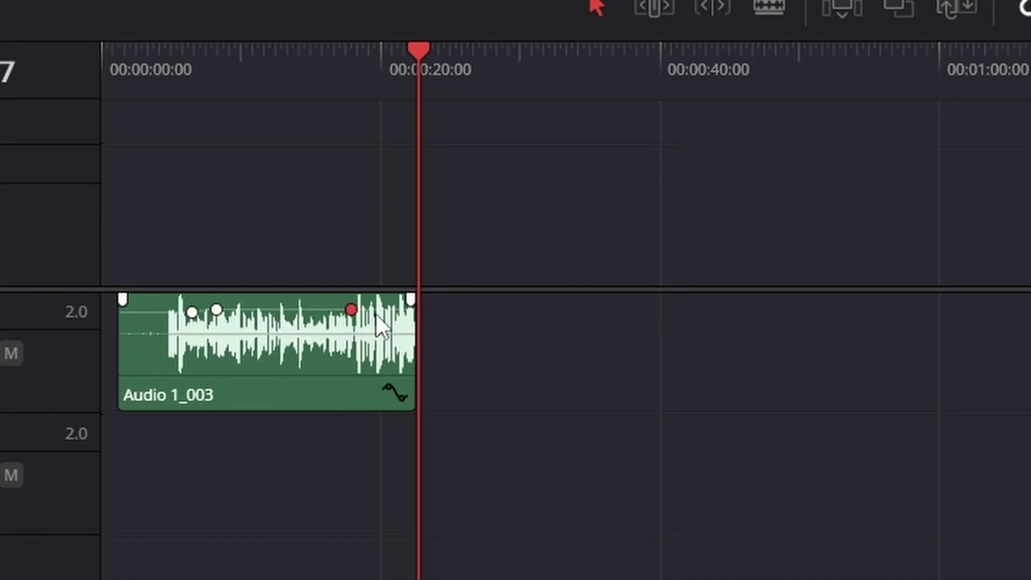
drag(375, 310, 377, 309)
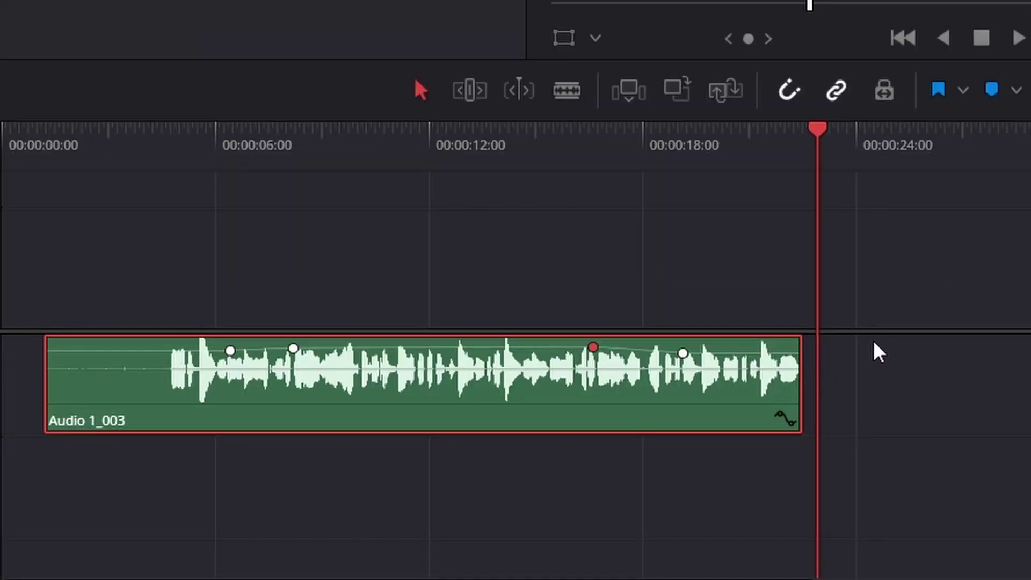
scroll(874, 343, down, 5)
scroll(582, 400, up, 4)
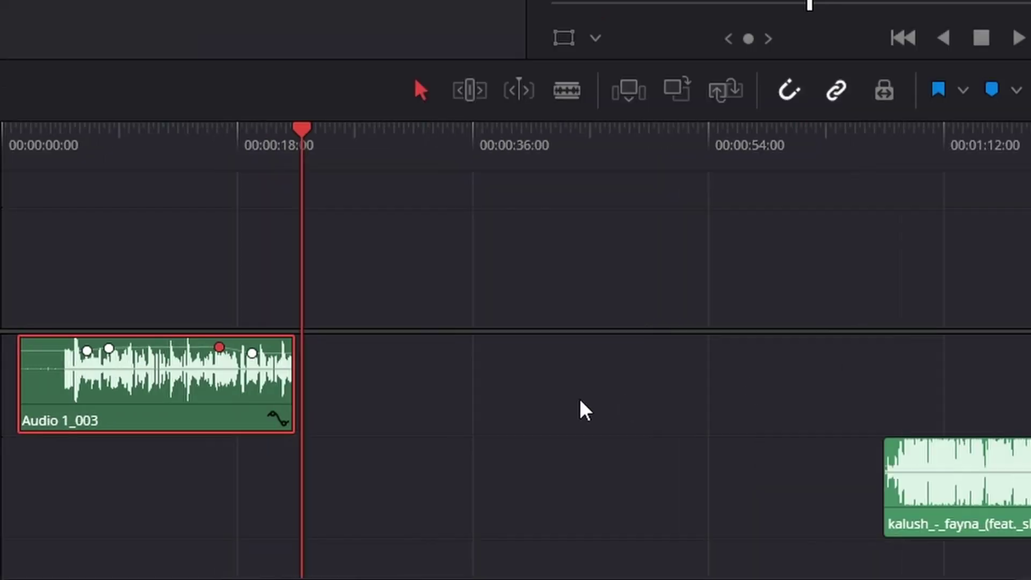
right_click(351, 395)
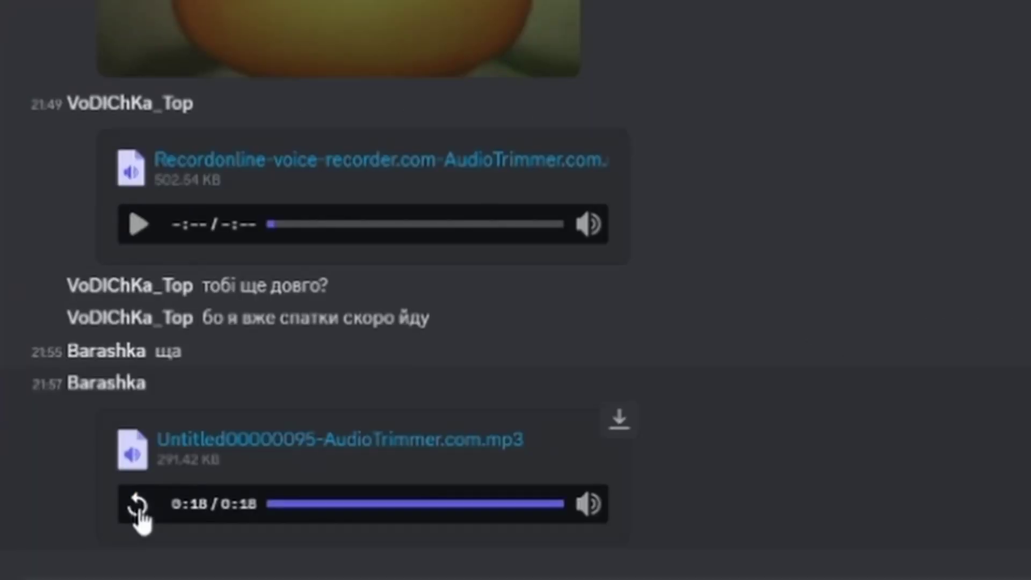
- Switch to Discord, play the Untitled00000095-AudioTrimmer.com.mp3 recording in the chat, and minimize the media player on the shared screen
click(394, 397)
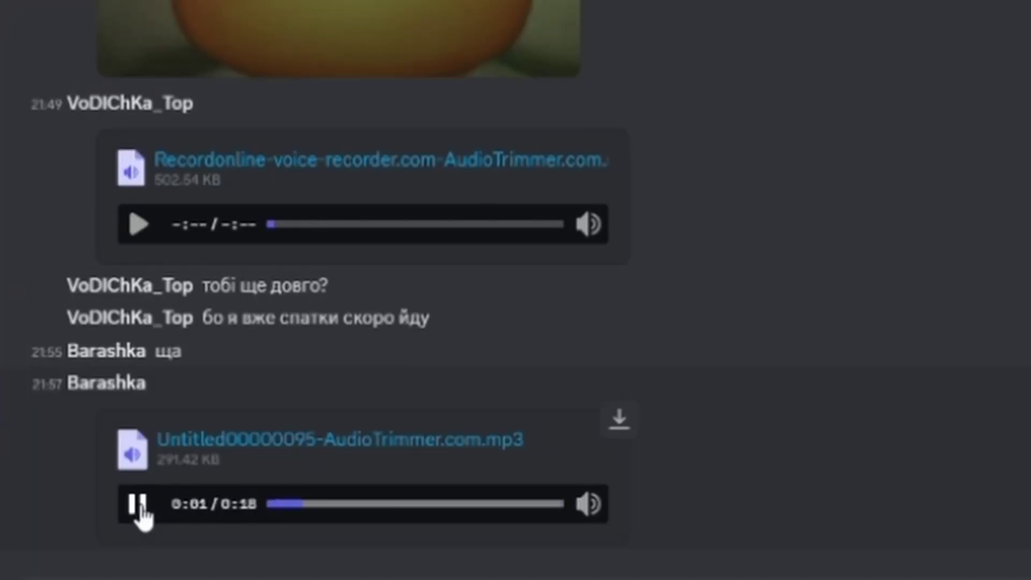
click(138, 505)
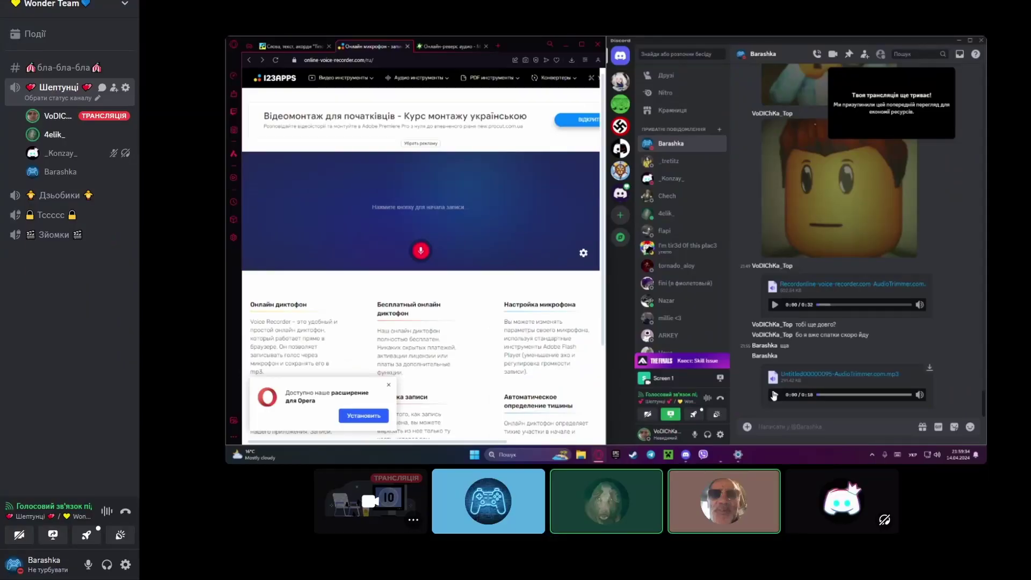
click(774, 396)
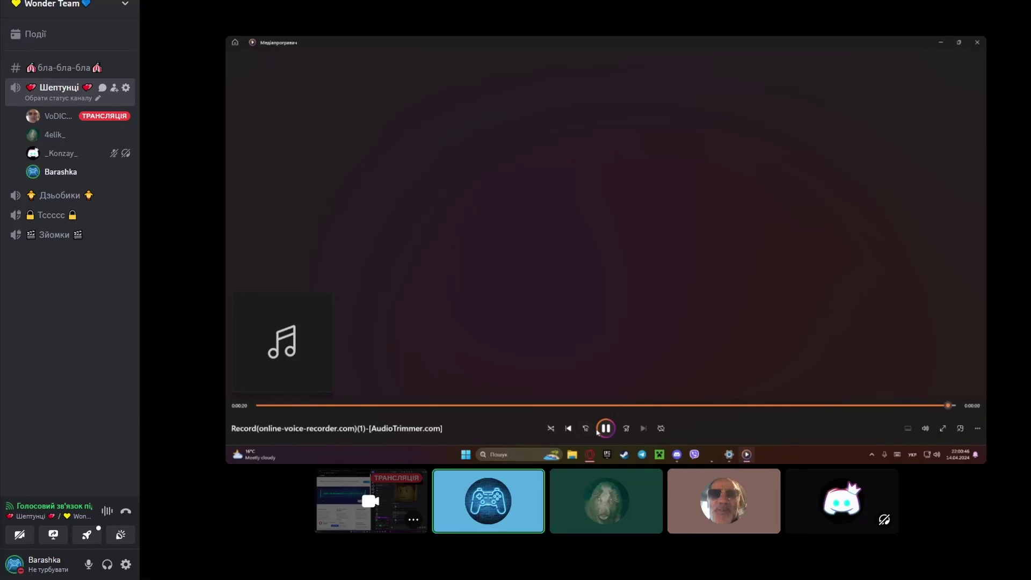
click(940, 41)
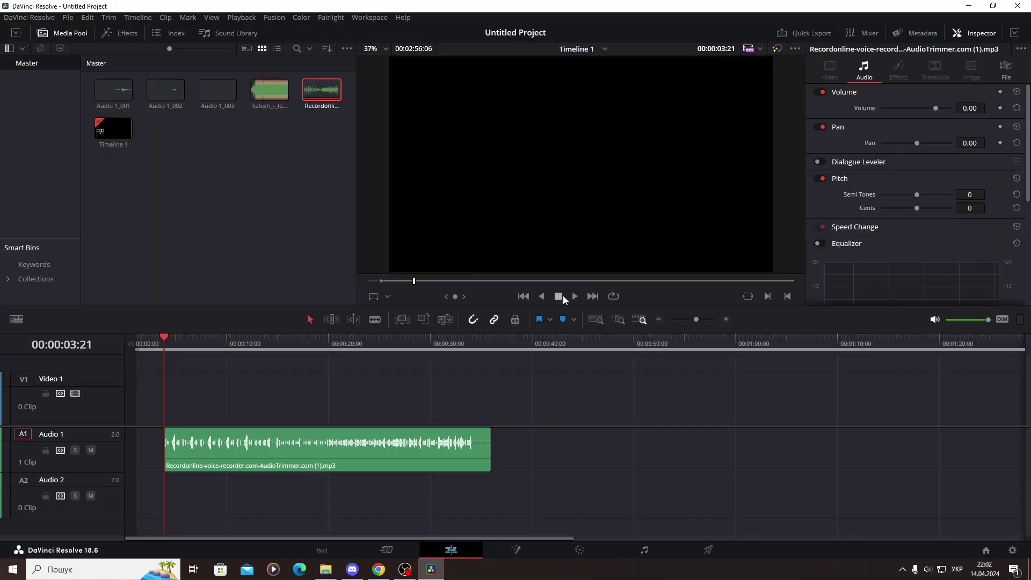
click(574, 296)
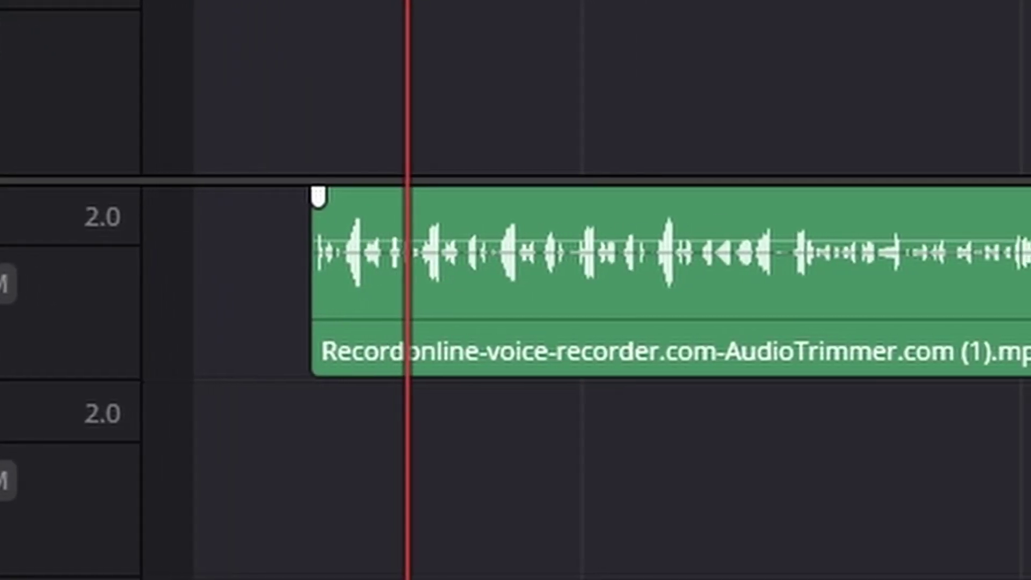
- Raise the volume of the Recordonline-voice-recorder.com-AudioTrimmer.com (1).mp3 clip and reposition the playhead on the timeline
drag(1008, 240, 954, 226)
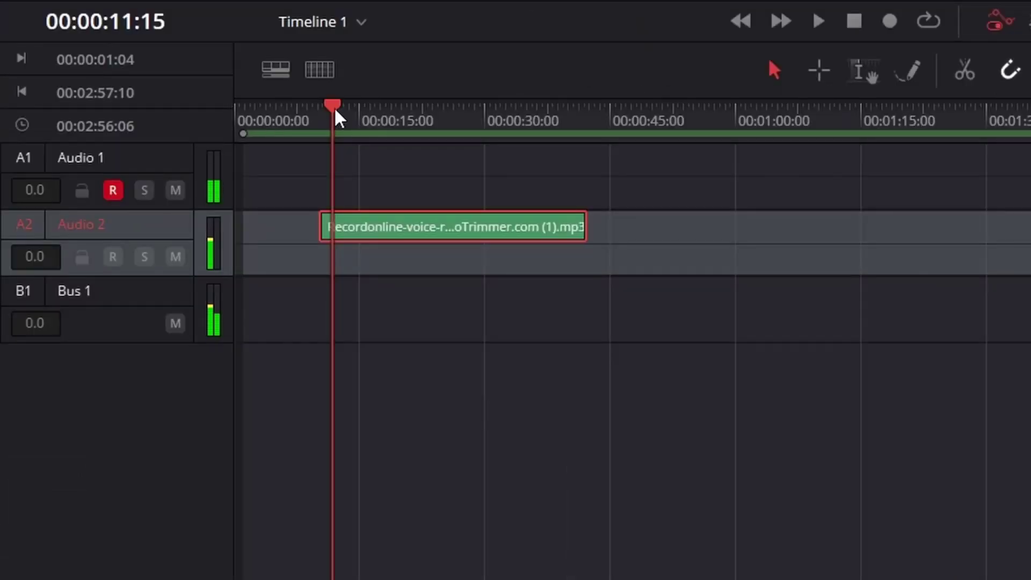
drag(334, 110, 330, 111)
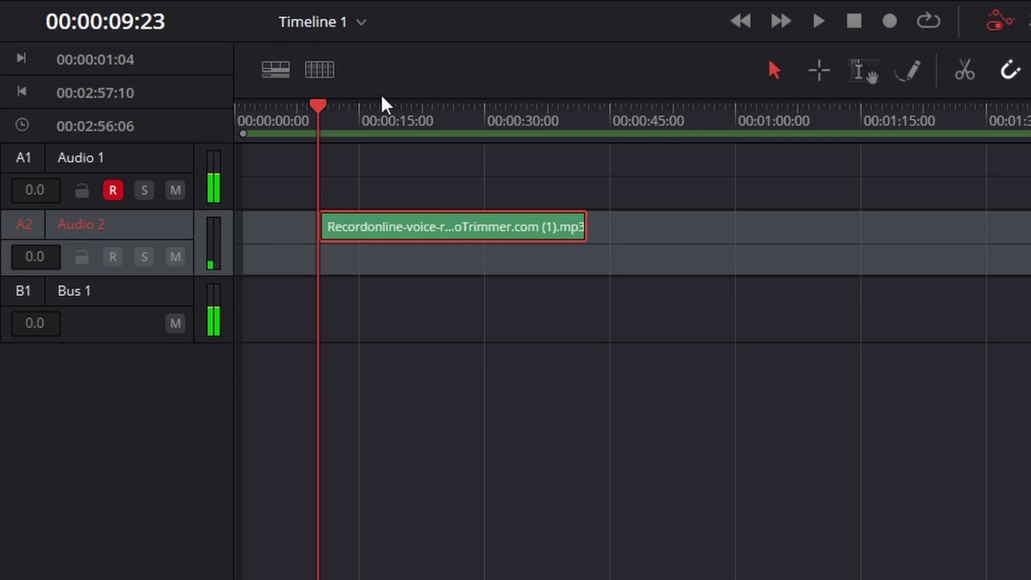
- Play the opening phrase of the voice recording on Audio 2 and stop after it
click(818, 22)
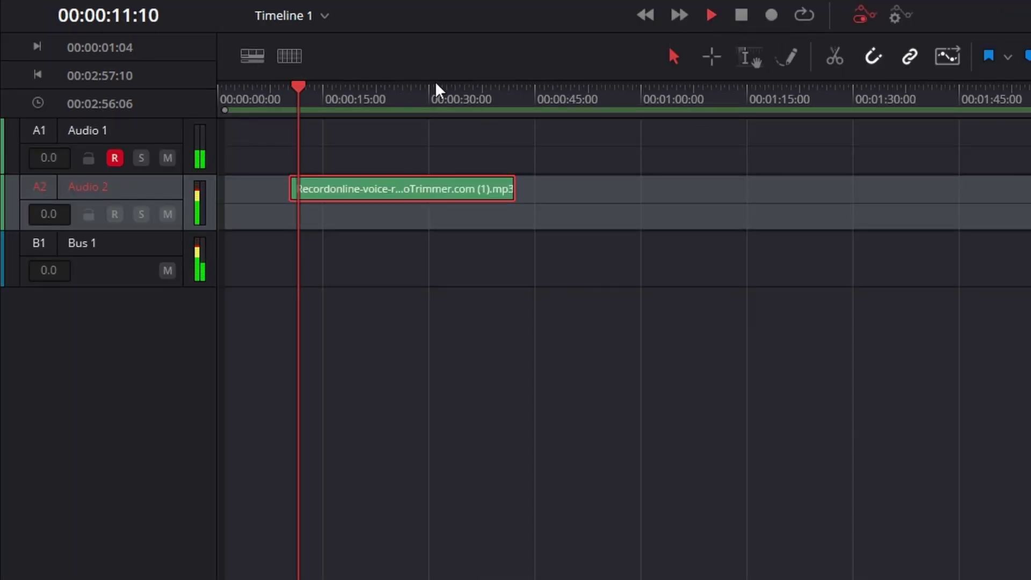
click(739, 17)
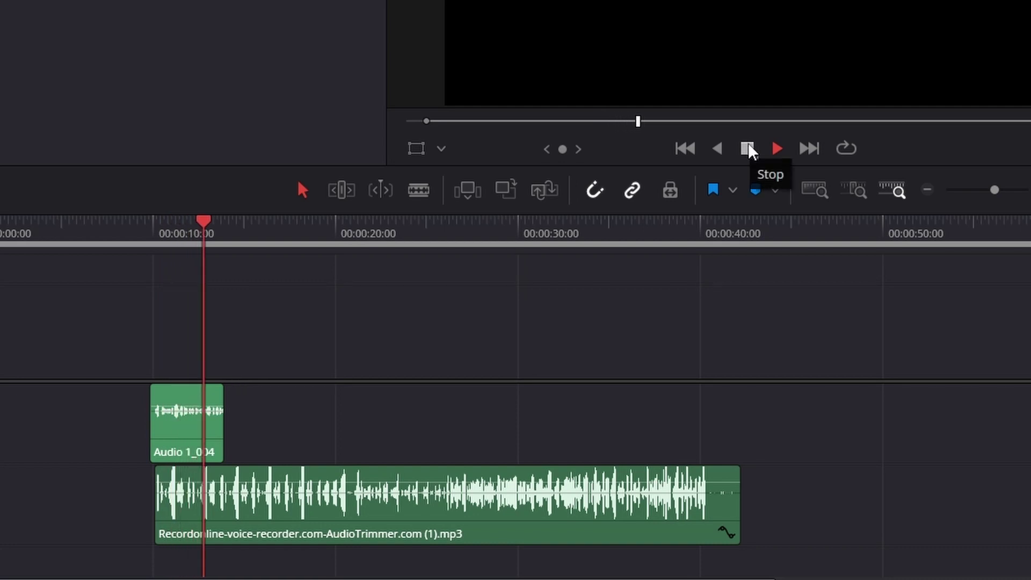
click(748, 149)
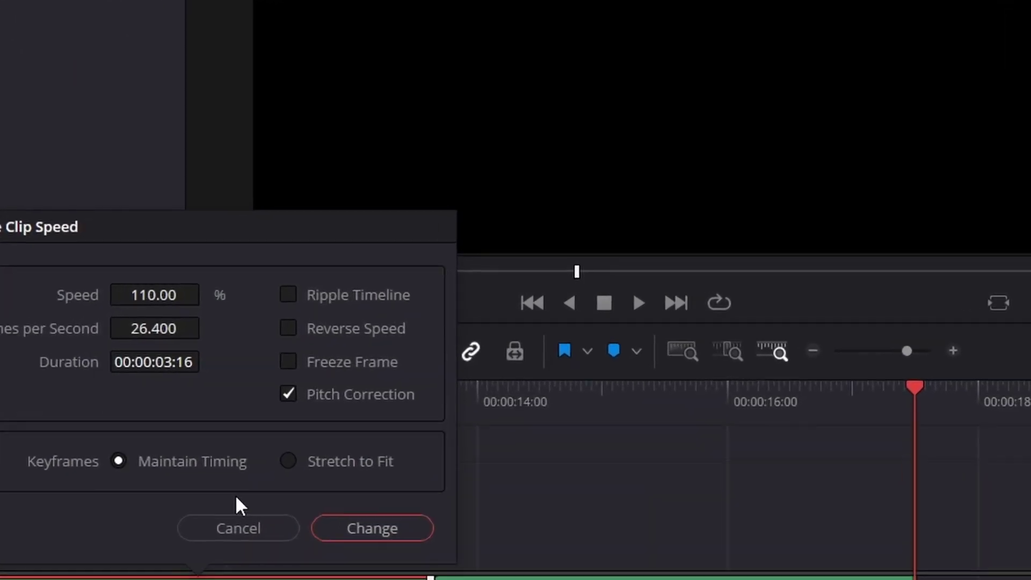
- Change the recorded clip's speed to 110% with pitch correction and keyframe timing maintained
click(346, 531)
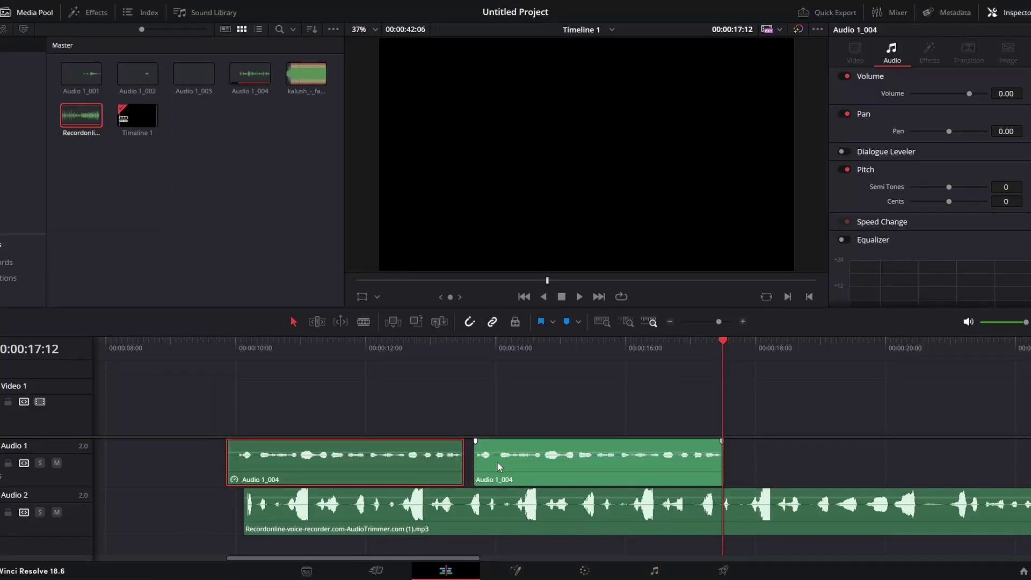
click(522, 467)
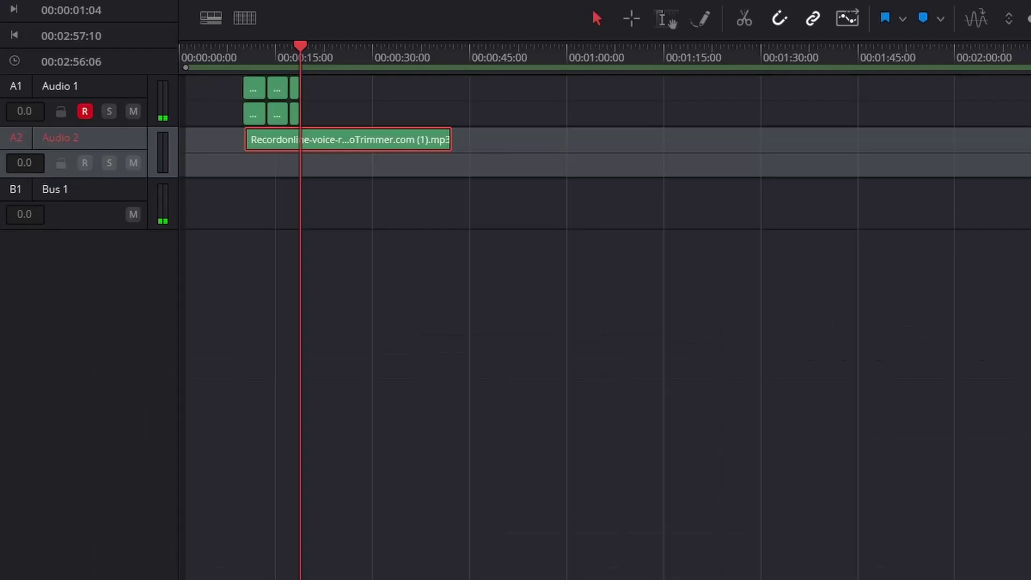
- Play back the next phrases of the Audio 2 recording and compare them with the takes on Audio 1
key(space)
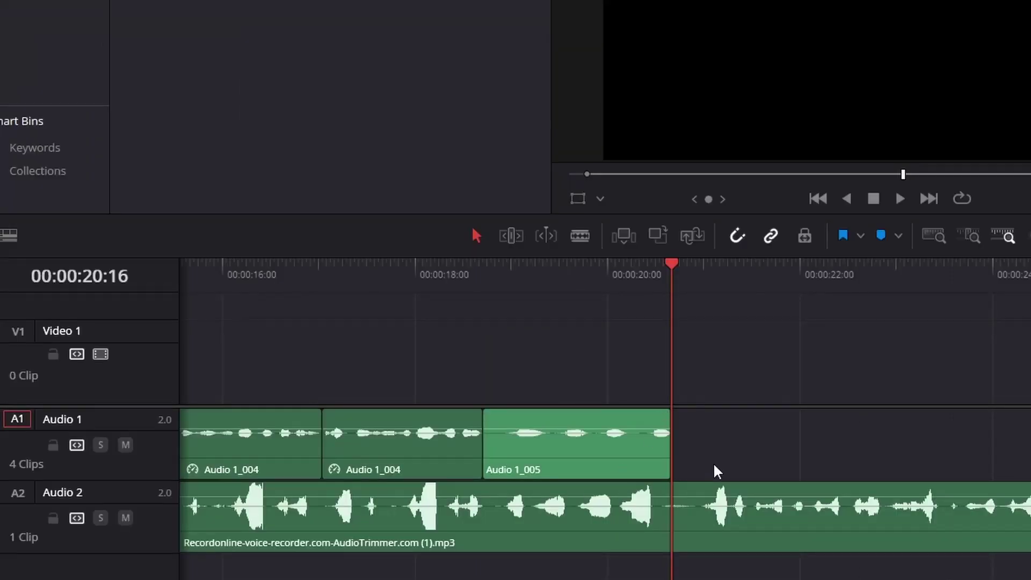
click(902, 200)
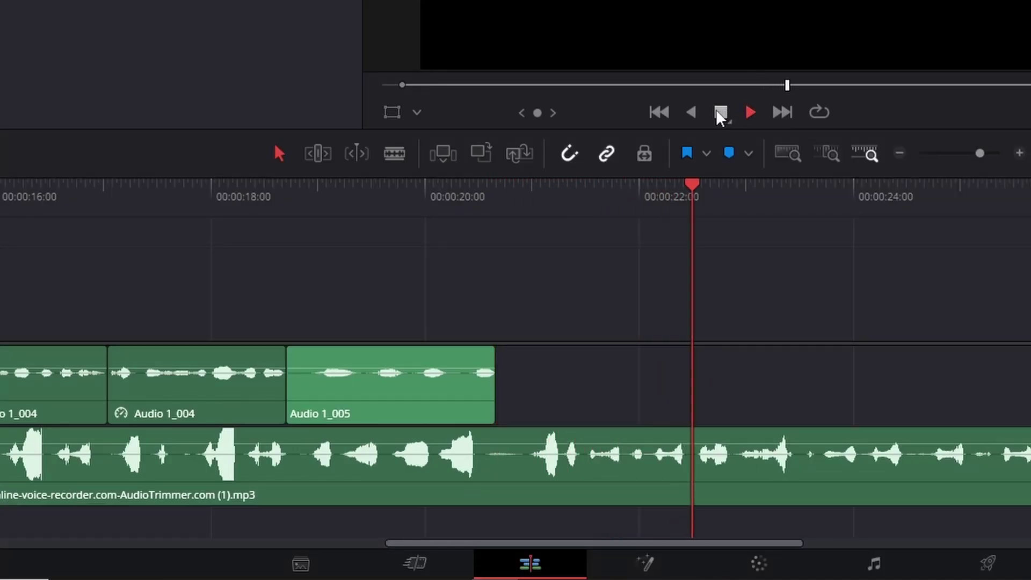
click(721, 113)
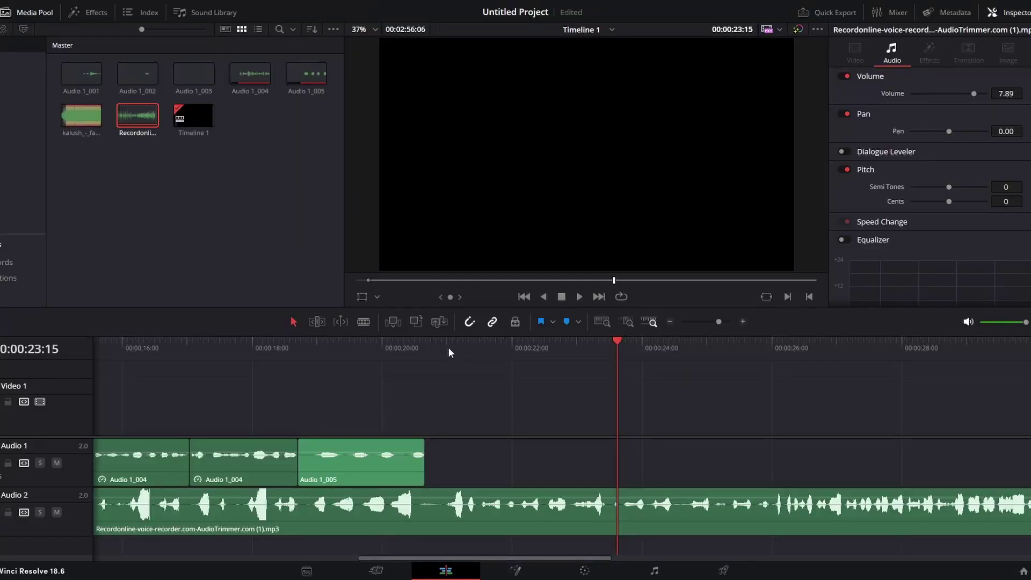
click(448, 347)
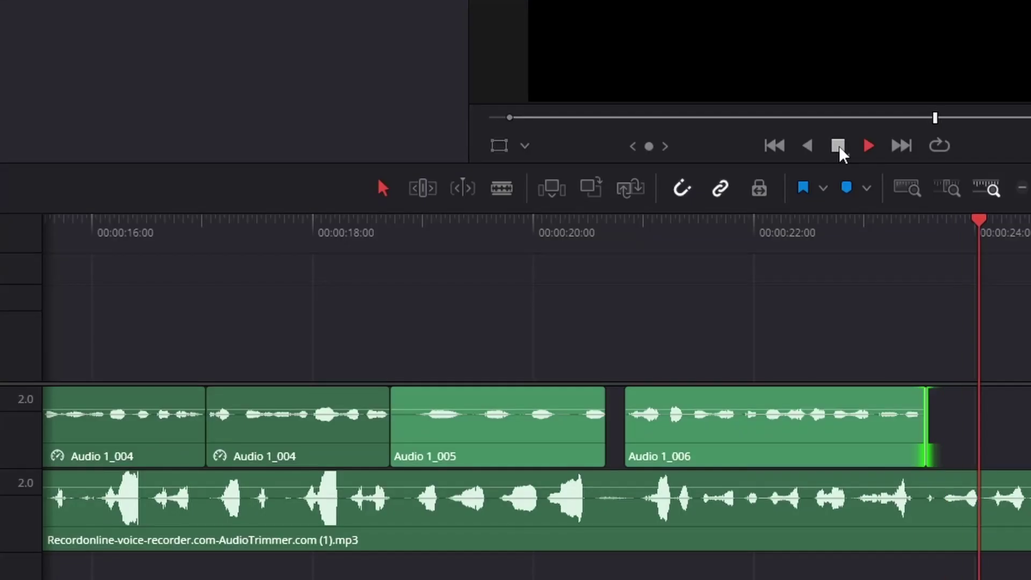
click(839, 148)
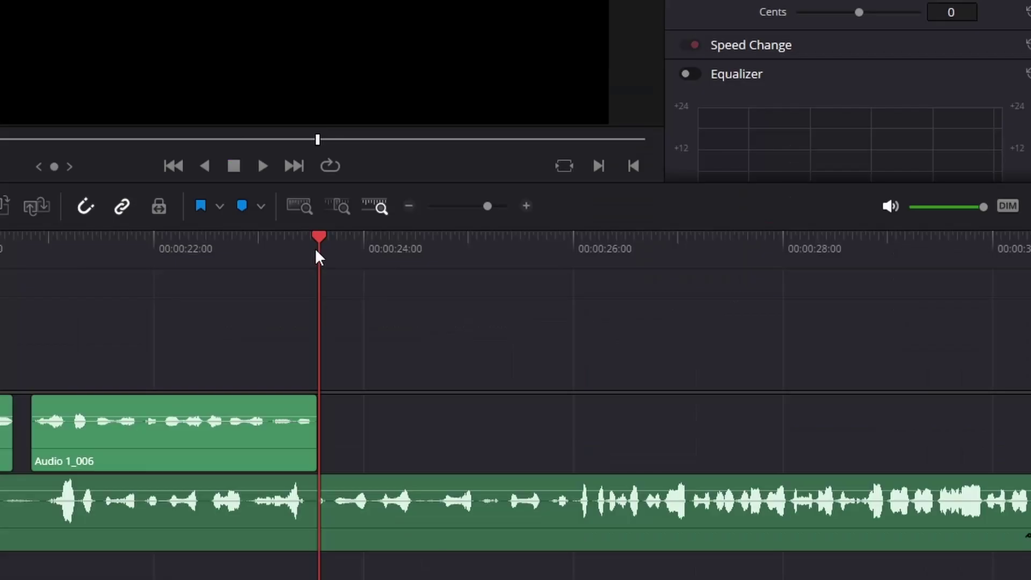
- Step the playhead around the end of the Audio 1_006 clip to locate the next phrase
drag(317, 252, 345, 271)
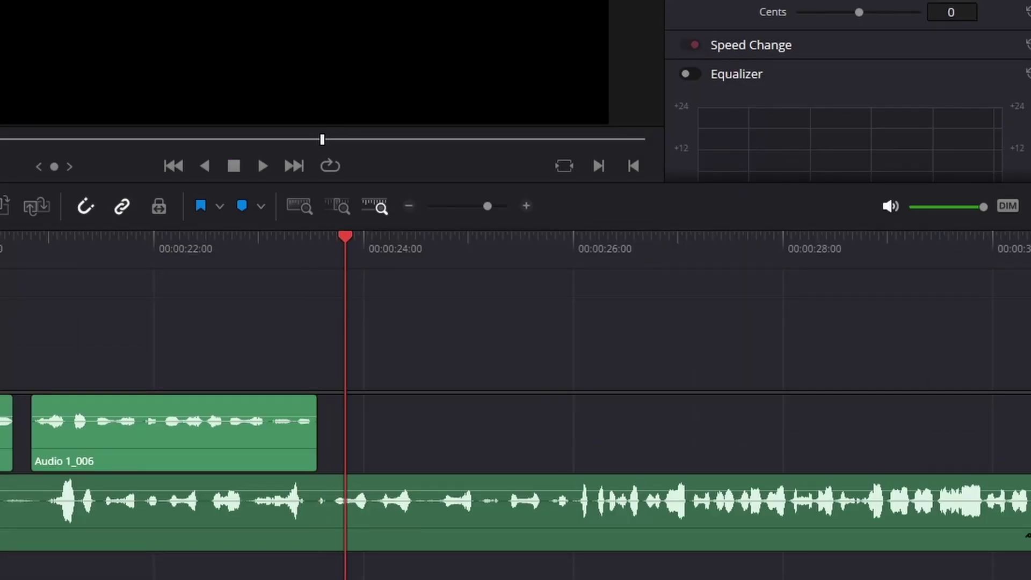
key(Left)
key(Left)
key(Left)
key(Left)
key(Left)
key(Left)
key(Left)
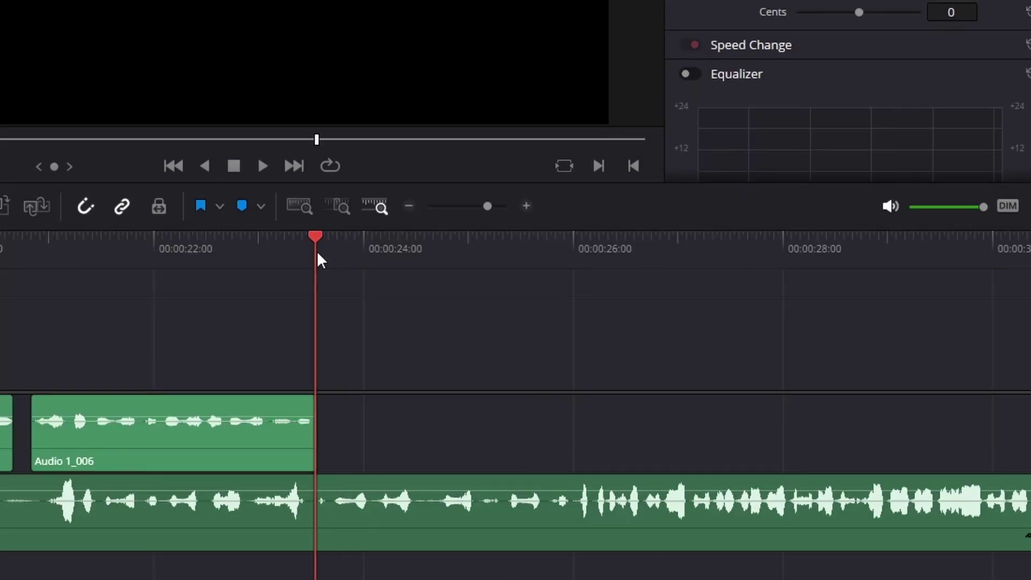
key(Left)
key(Left)
key(Left)
key(Left)
key(Left)
key(Left)
key(Left)
key(Left)
key(Left)
key(Left)
key(Left)
key(Left)
key(Left)
key(Left)
click(319, 257)
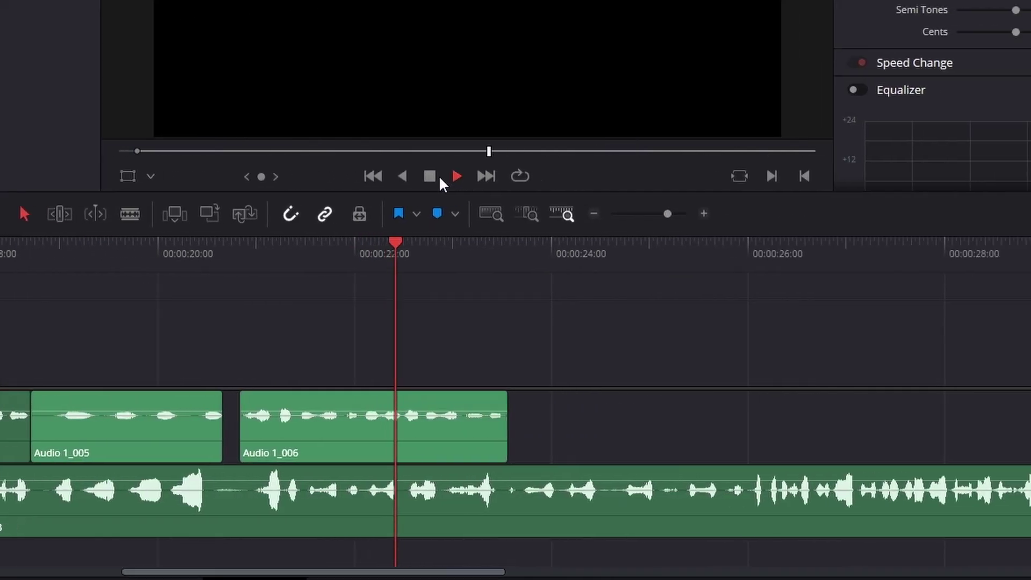
- Record a voice take of the final phrase on Audio 1, continuing from about 00:00:26 after the existing takes
key(shift+7)
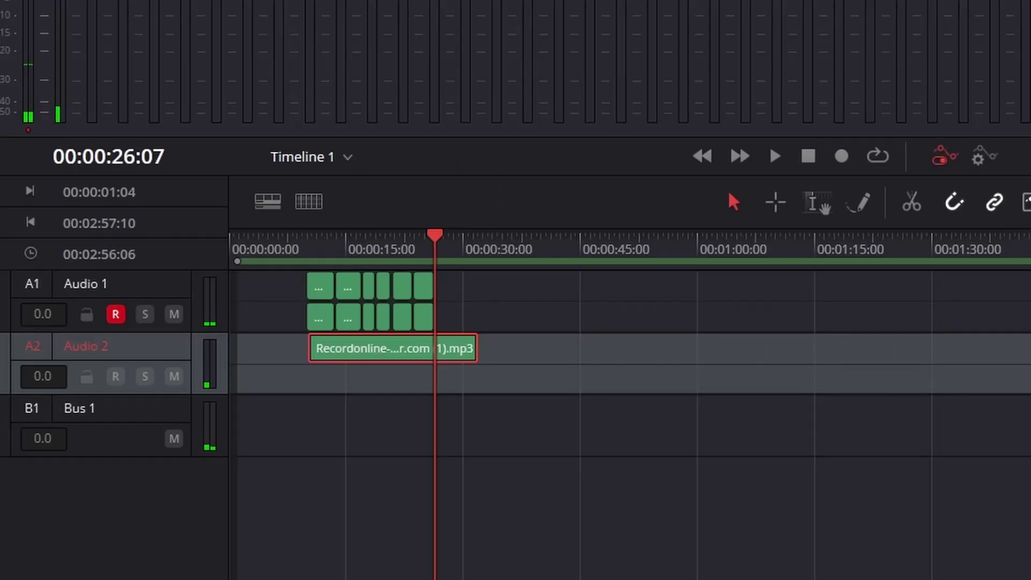
click(841, 156)
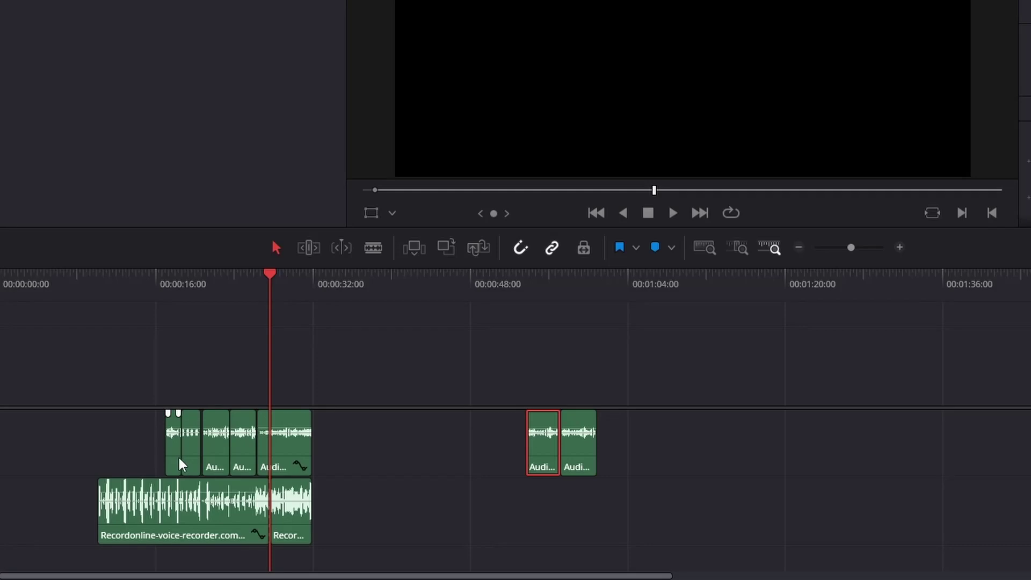
- Rearrange the Audio 1 takes in reverse order past the end of the voice recording, with Audio 1_007 first
drag(179, 457, 508, 449)
drag(185, 440, 468, 439)
drag(231, 441, 415, 434)
- Play back the reordered Audio 1 takes from the start of the Audio 1_007 clip
click(269, 84)
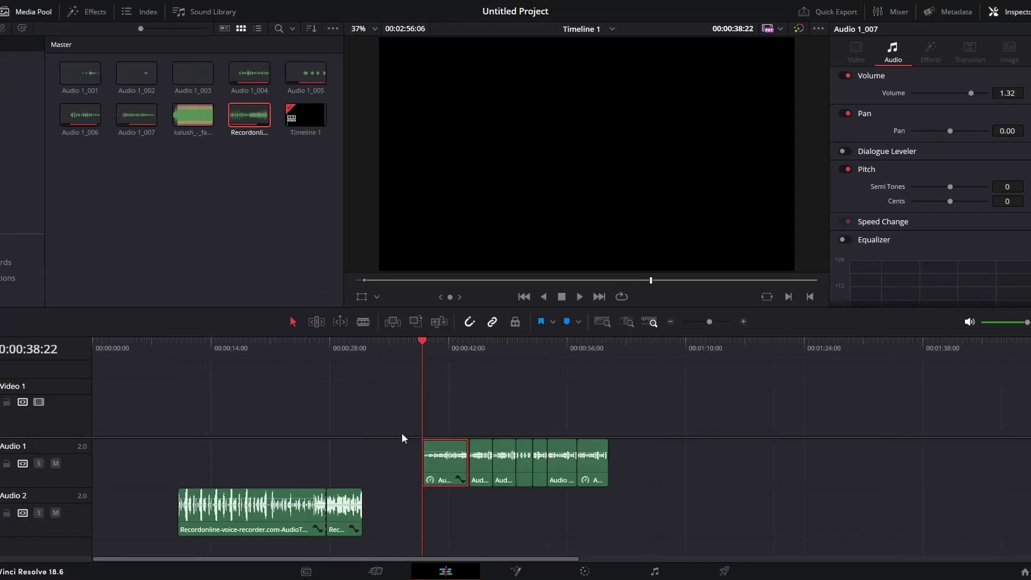
scroll(403, 433, up, 2)
scroll(427, 421, right, 2)
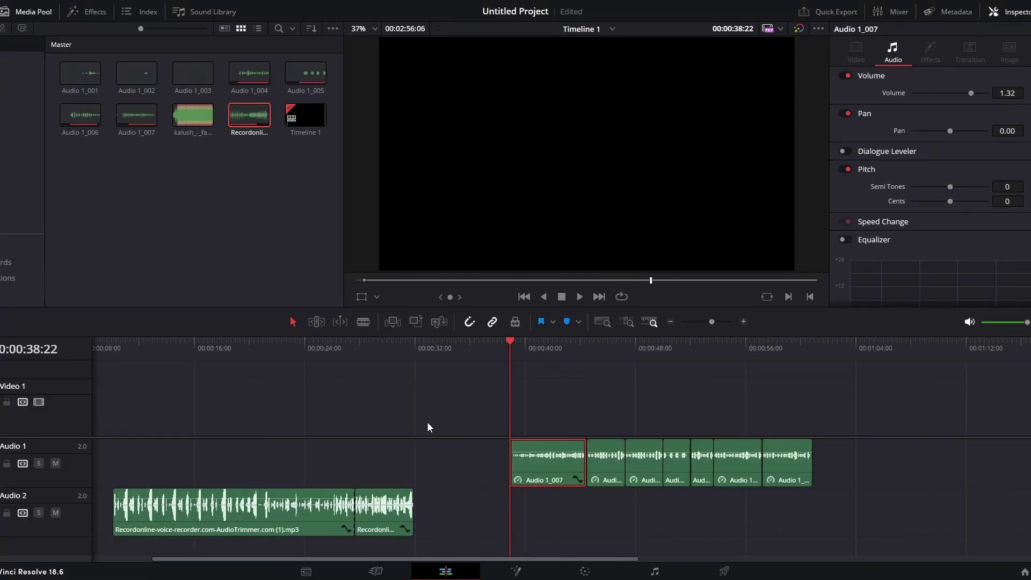
click(579, 298)
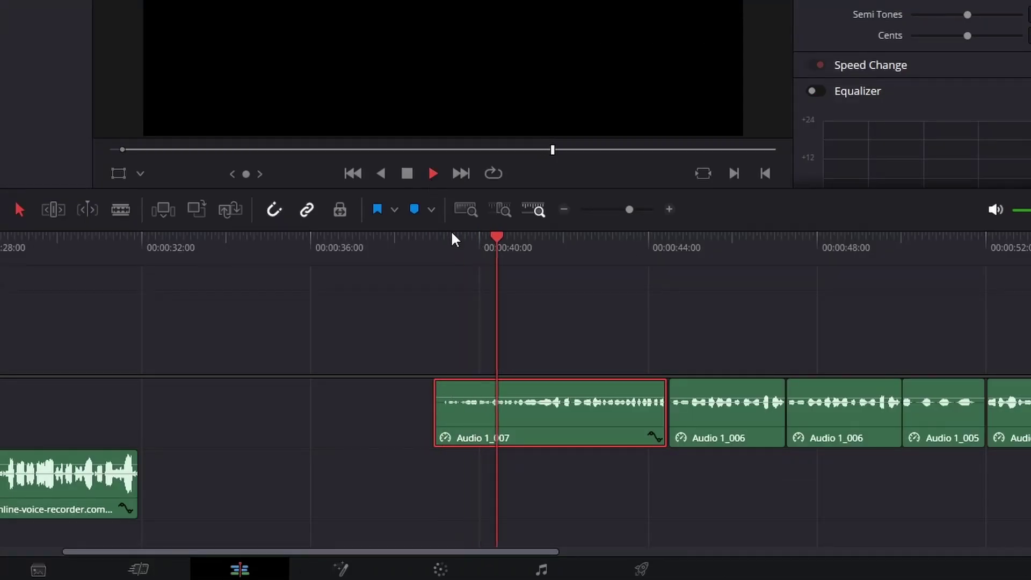
scroll(471, 311, up, 3)
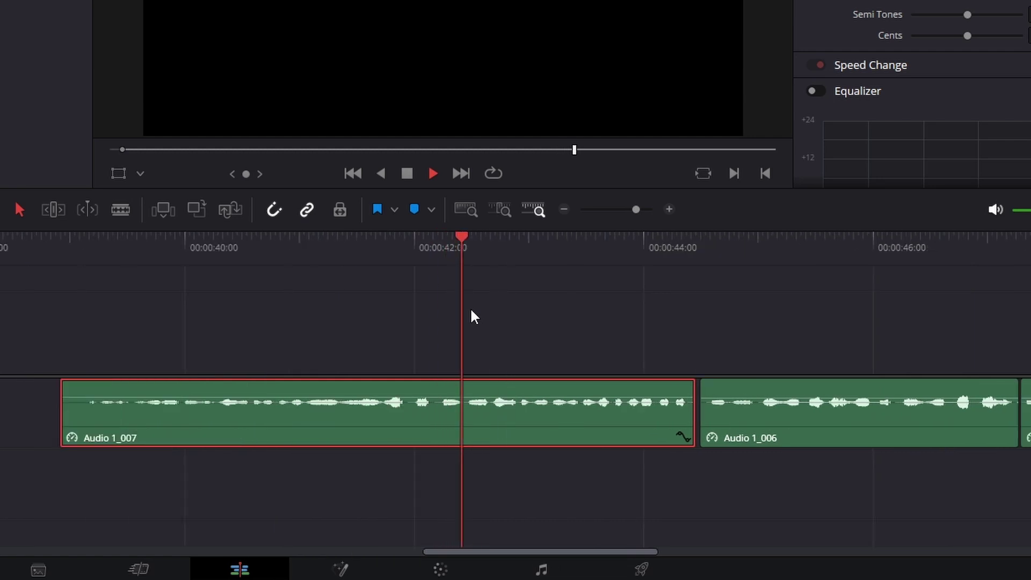
scroll(471, 311, right, 11)
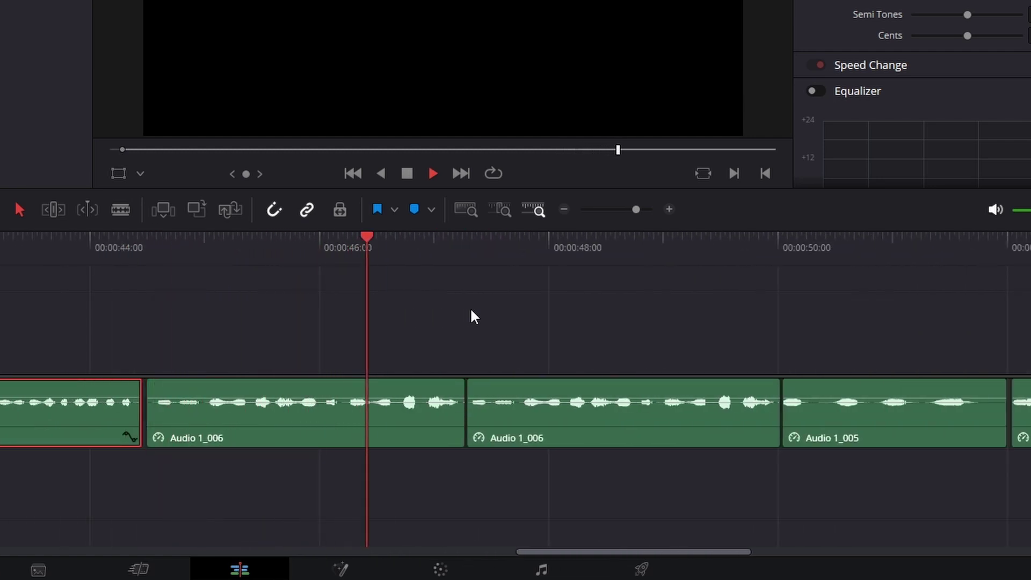
scroll(475, 317, down, 3)
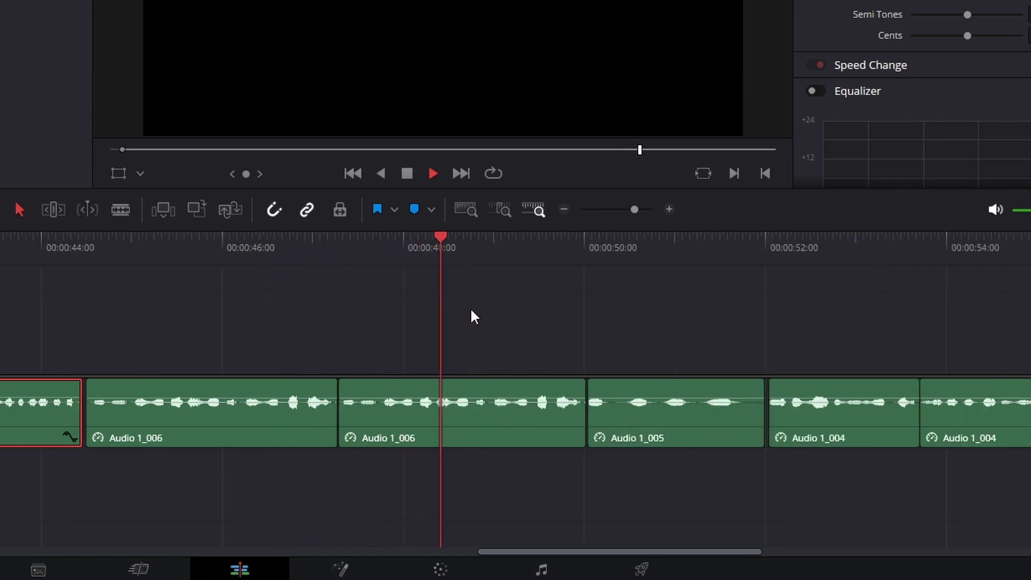
scroll(472, 312, right, 2)
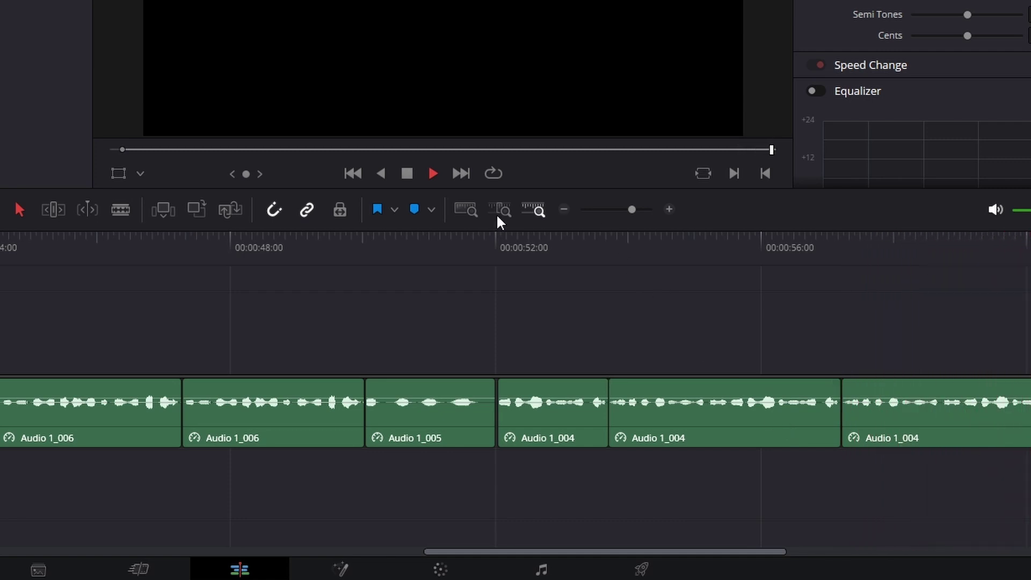
- Stop playback and replay the takes from the start of the first Audio 1_004 clip
click(401, 179)
click(612, 250)
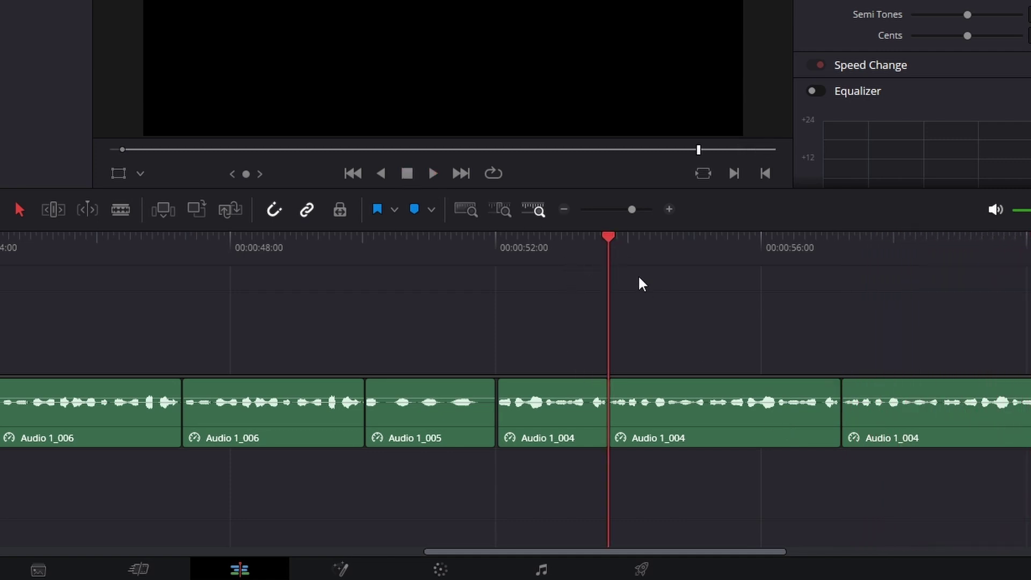
drag(567, 248, 462, 235)
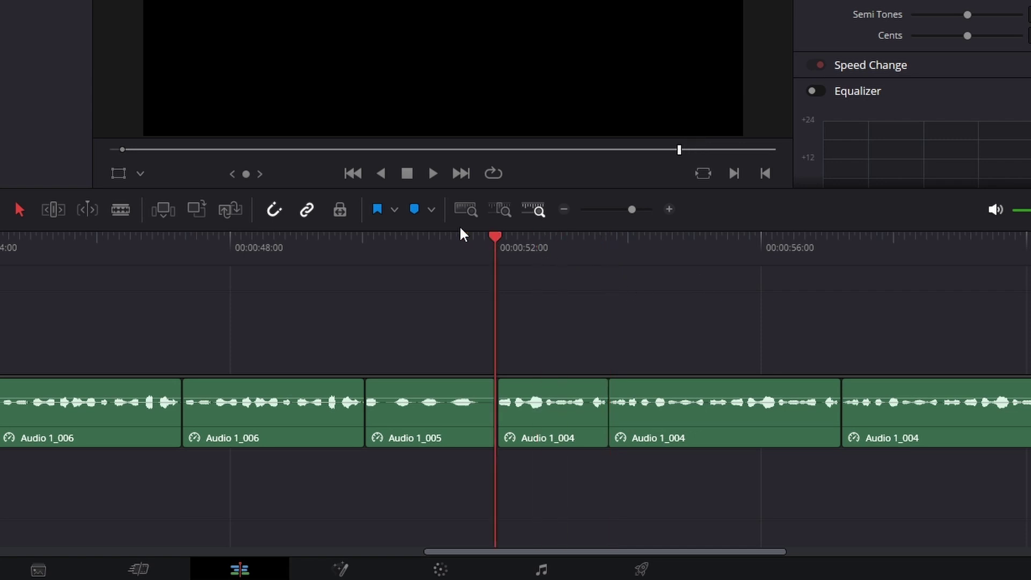
click(432, 179)
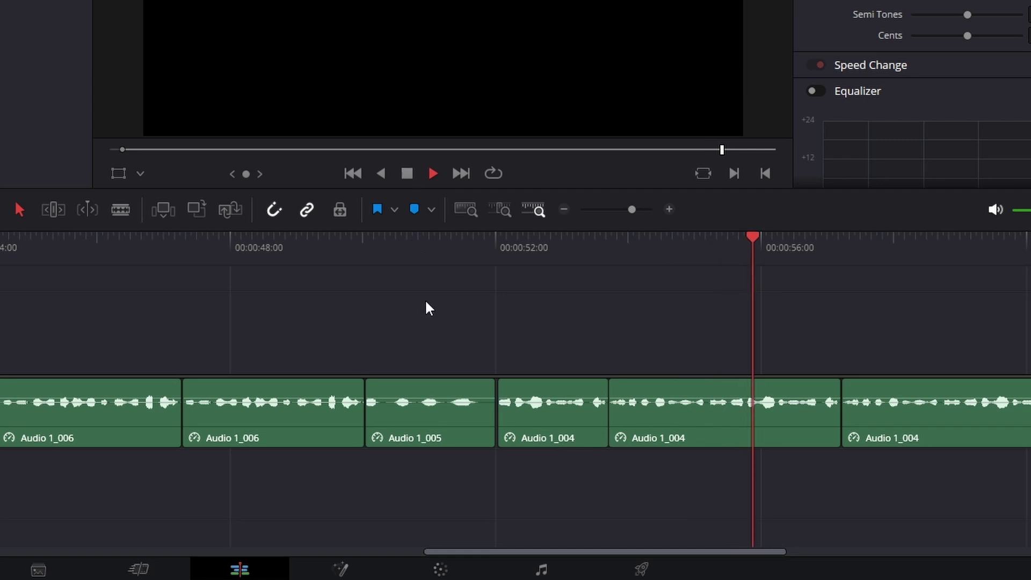
scroll(419, 321, down, 2)
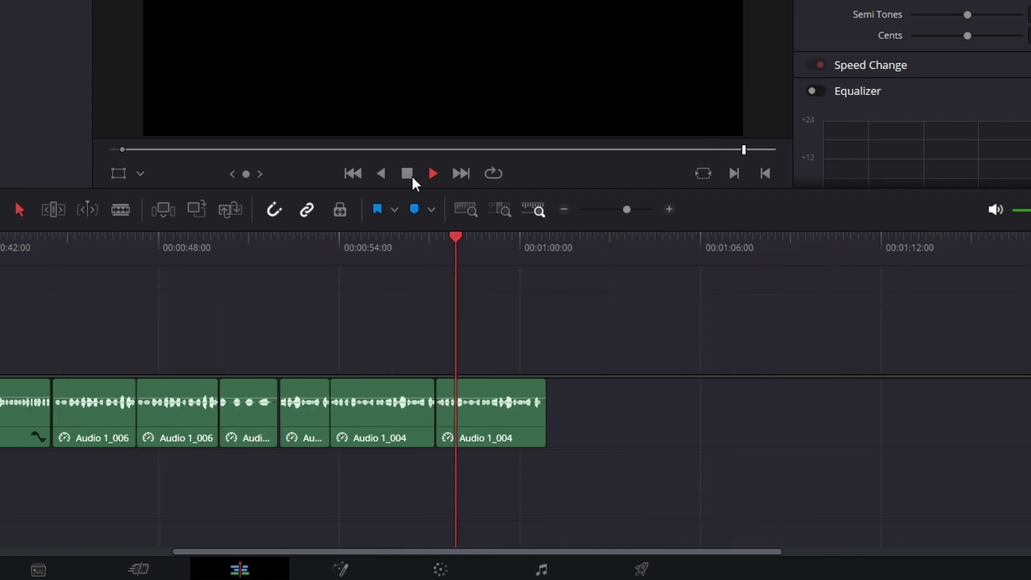